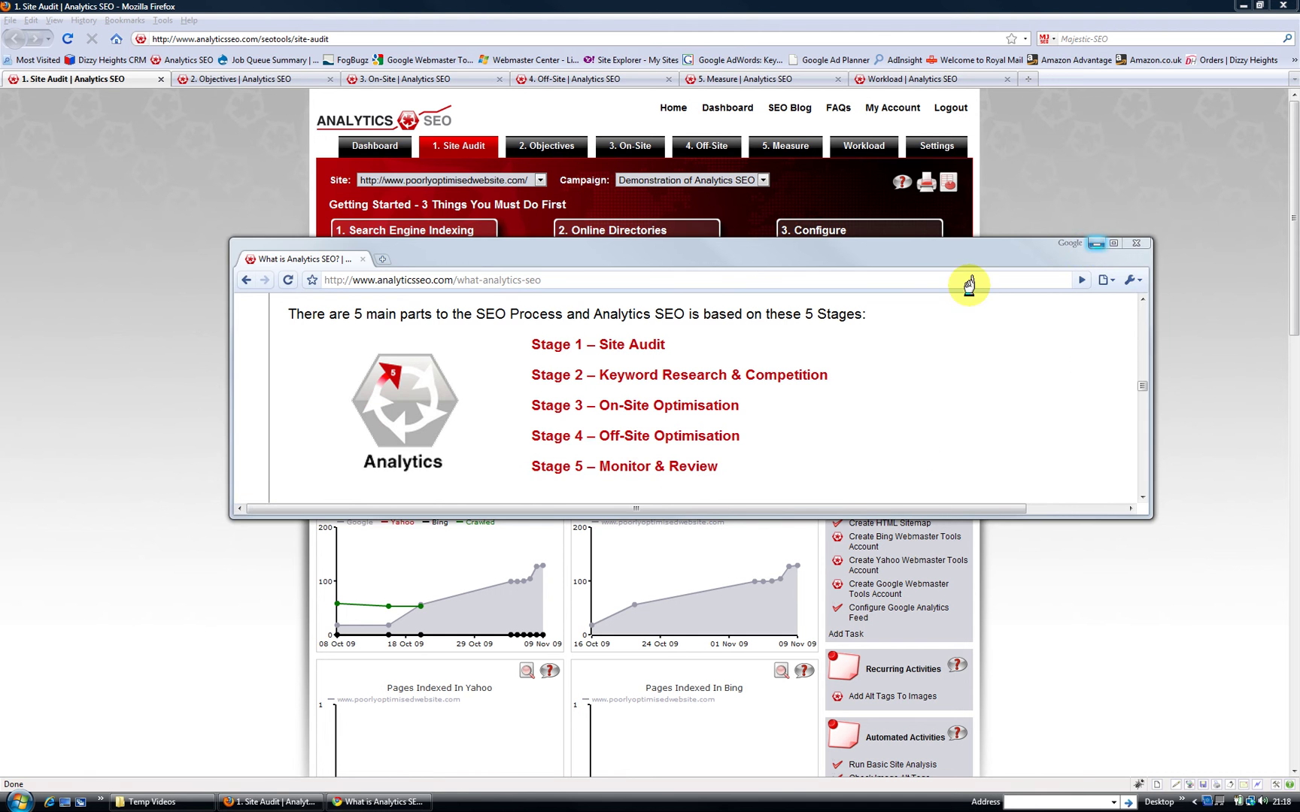
# - Switch back to the Site Audit page showing the daily healthcheck and indexing charts
pyautogui.hotkey('alt', 'Tab')
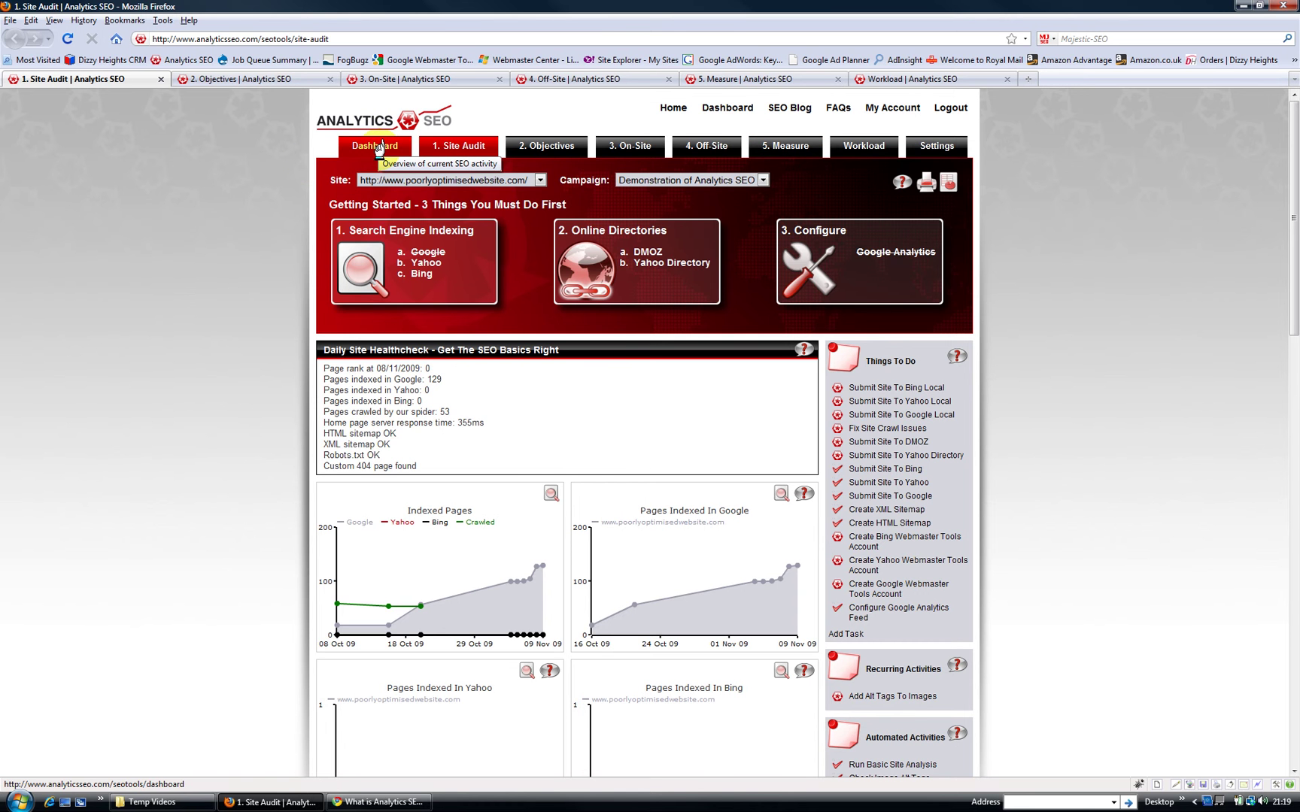
# - Browse the Site Audit page, view the Submit Site To Bing Local task, then close it to reach Objectives
pyautogui.click(854, 144)
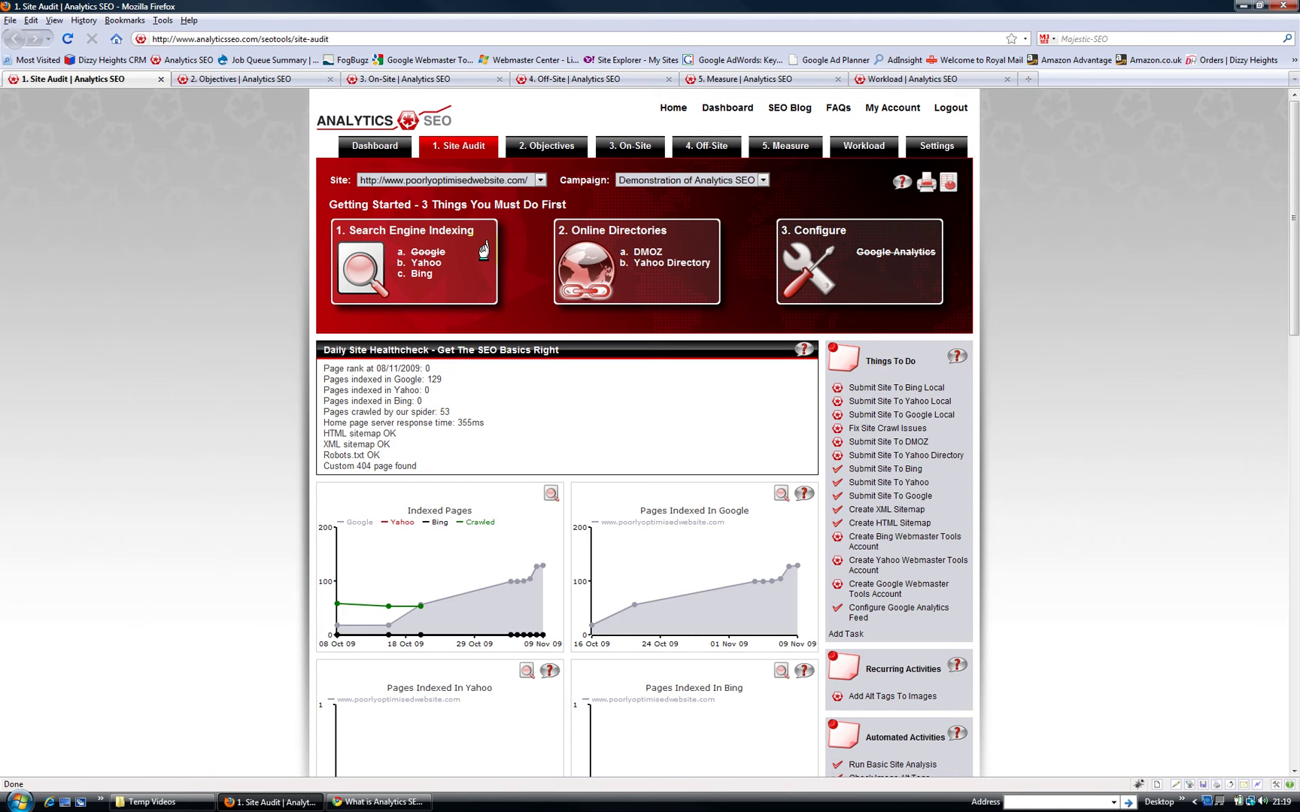
pyautogui.click(478, 388)
pyautogui.click(565, 472)
pyautogui.scroll(-3, 565, 471)
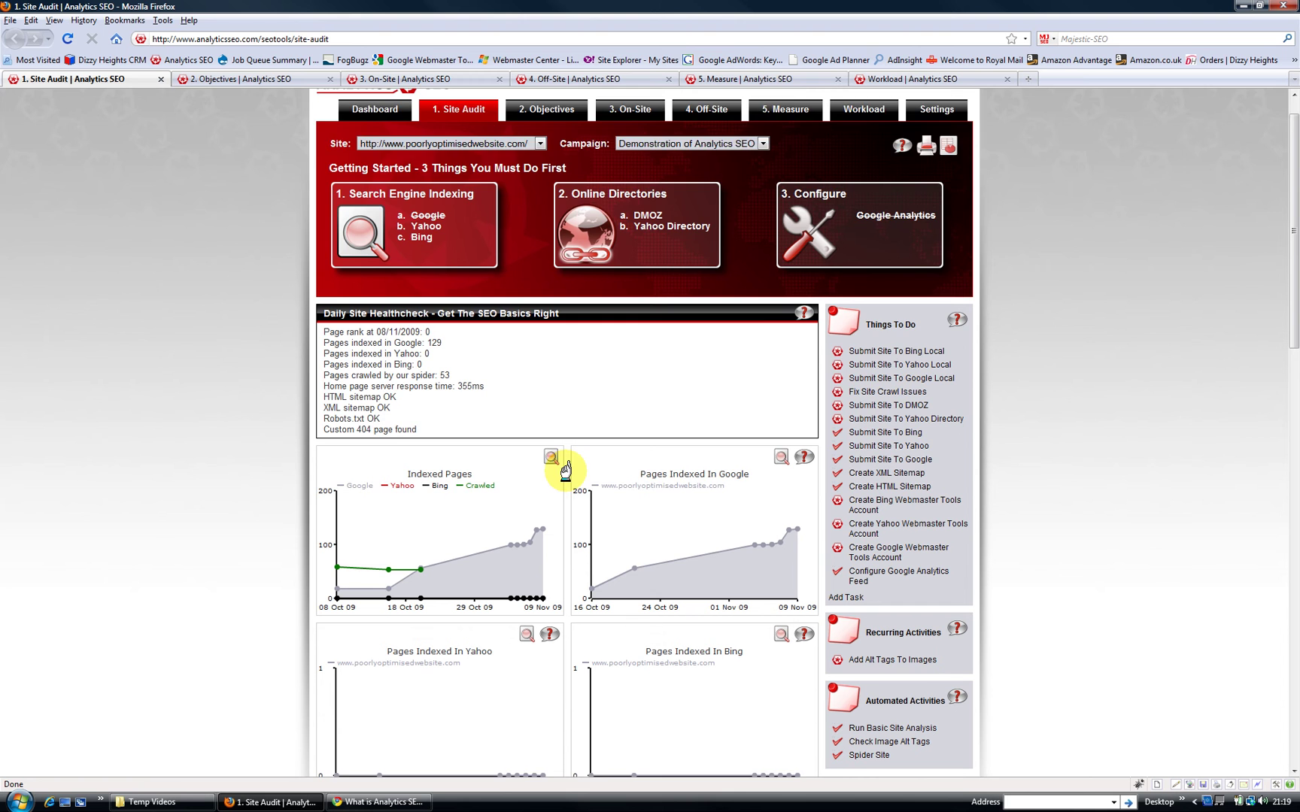
pyautogui.scroll(-10, 565, 471)
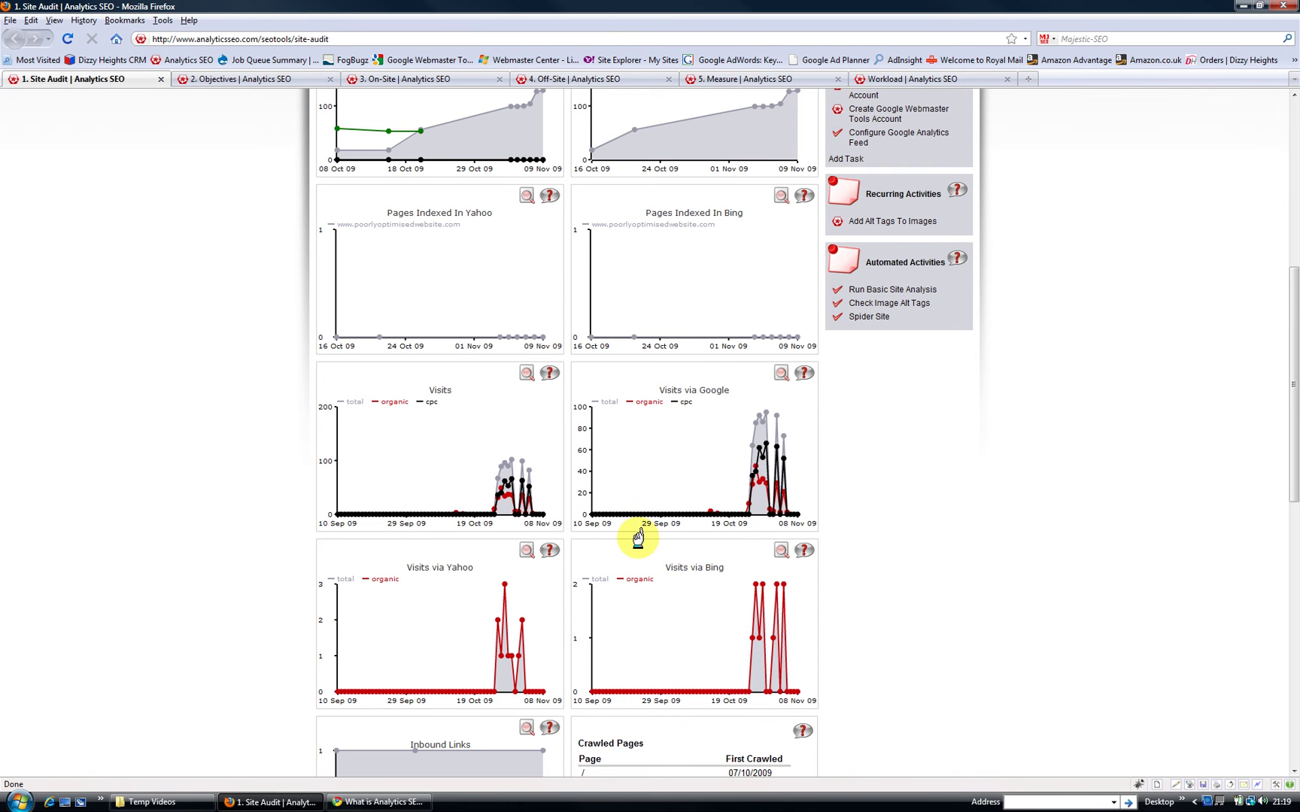
pyautogui.scroll(6, 636, 529)
pyautogui.scroll(5, 476, 308)
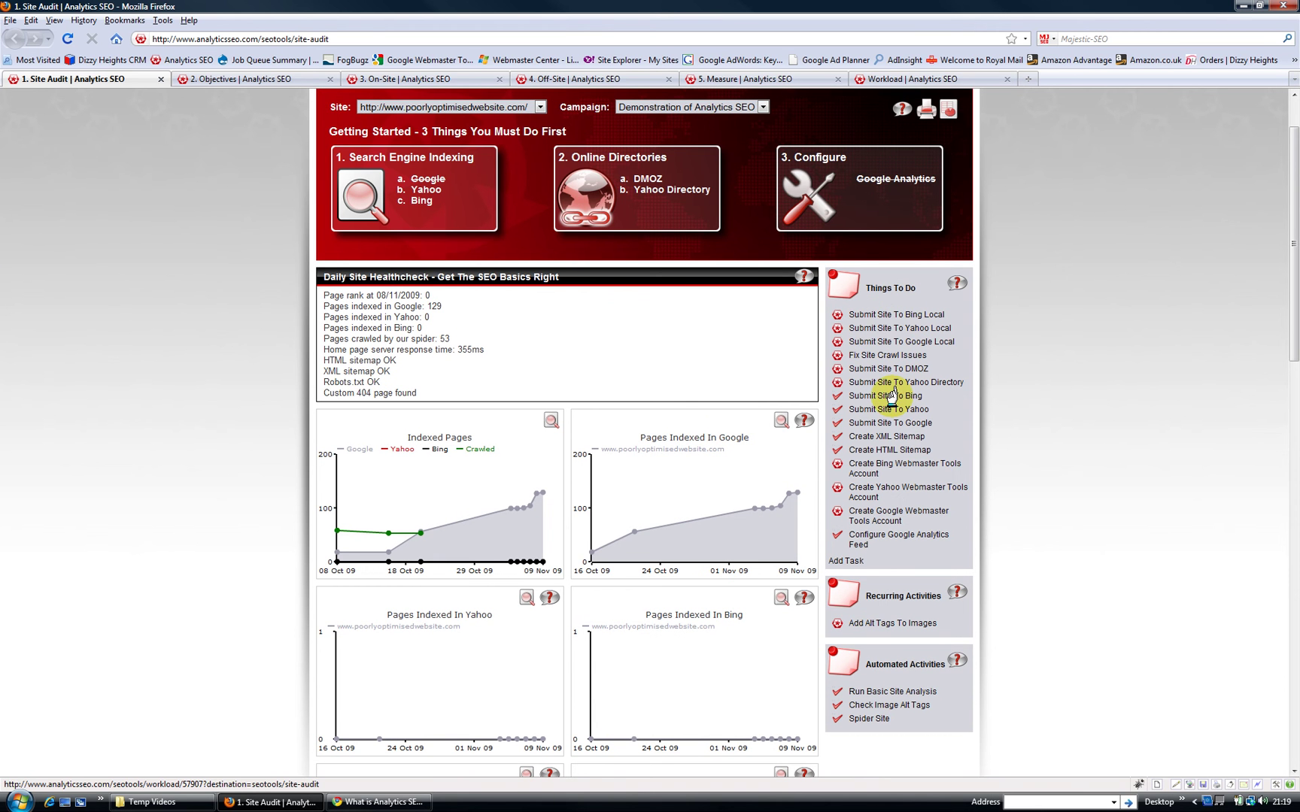
pyautogui.click(875, 313)
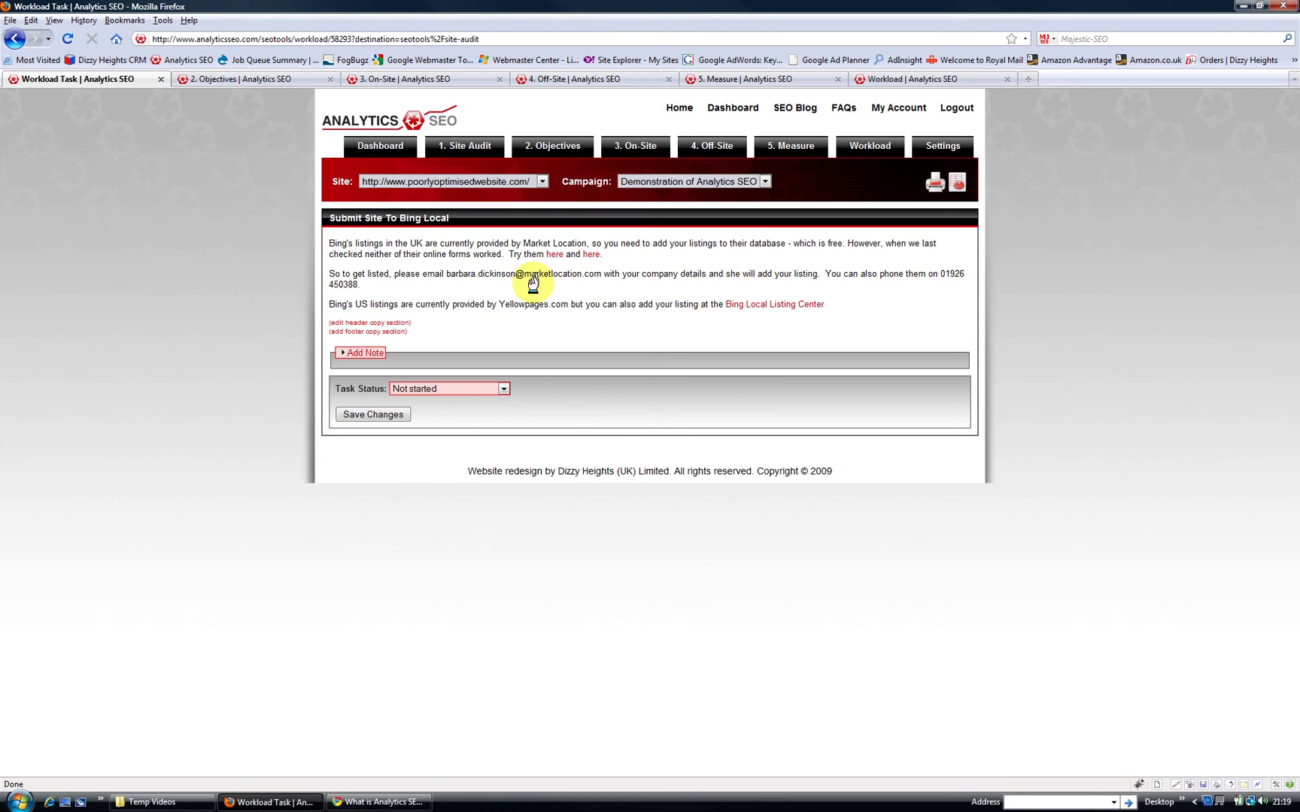
pyautogui.click(161, 79)
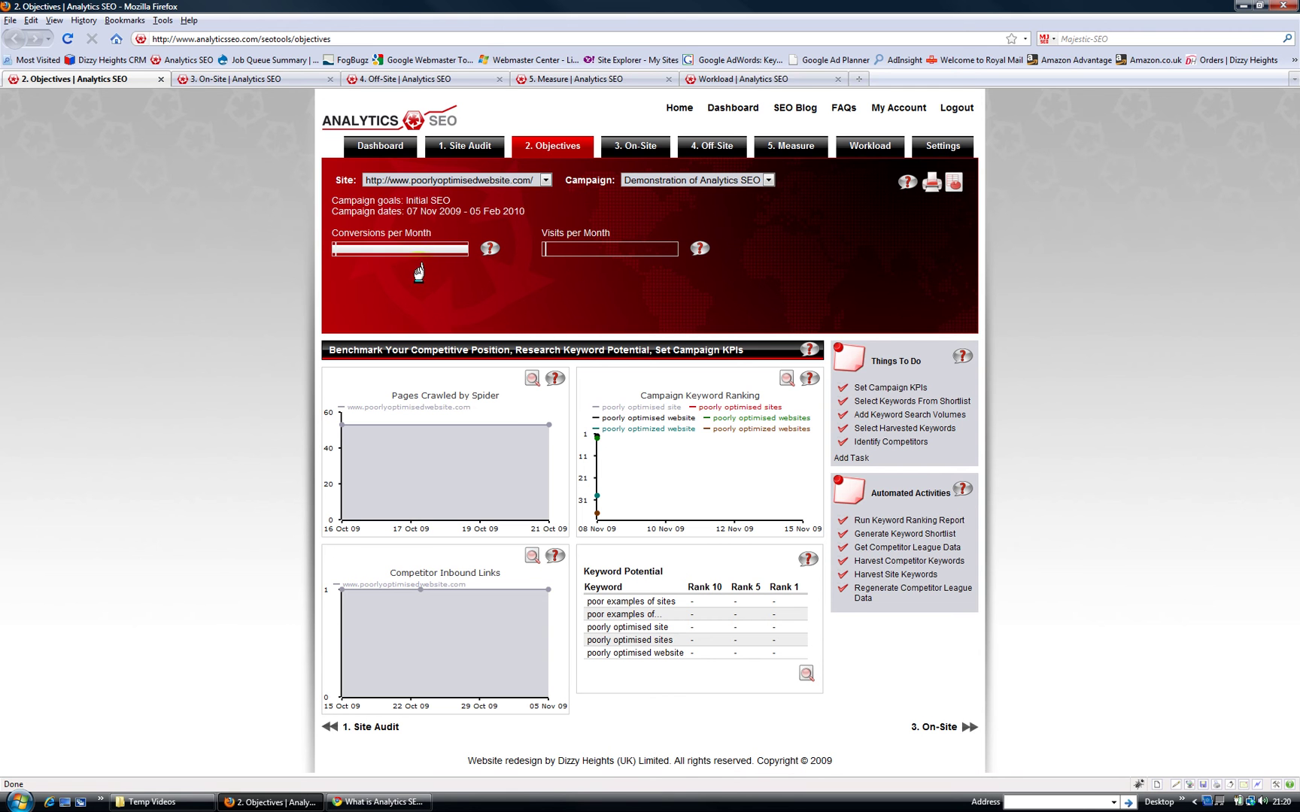
# - Move to the On-Site stage, review the Fix Page Structure Issues report, then go back to On-Site
pyautogui.click(161, 79)
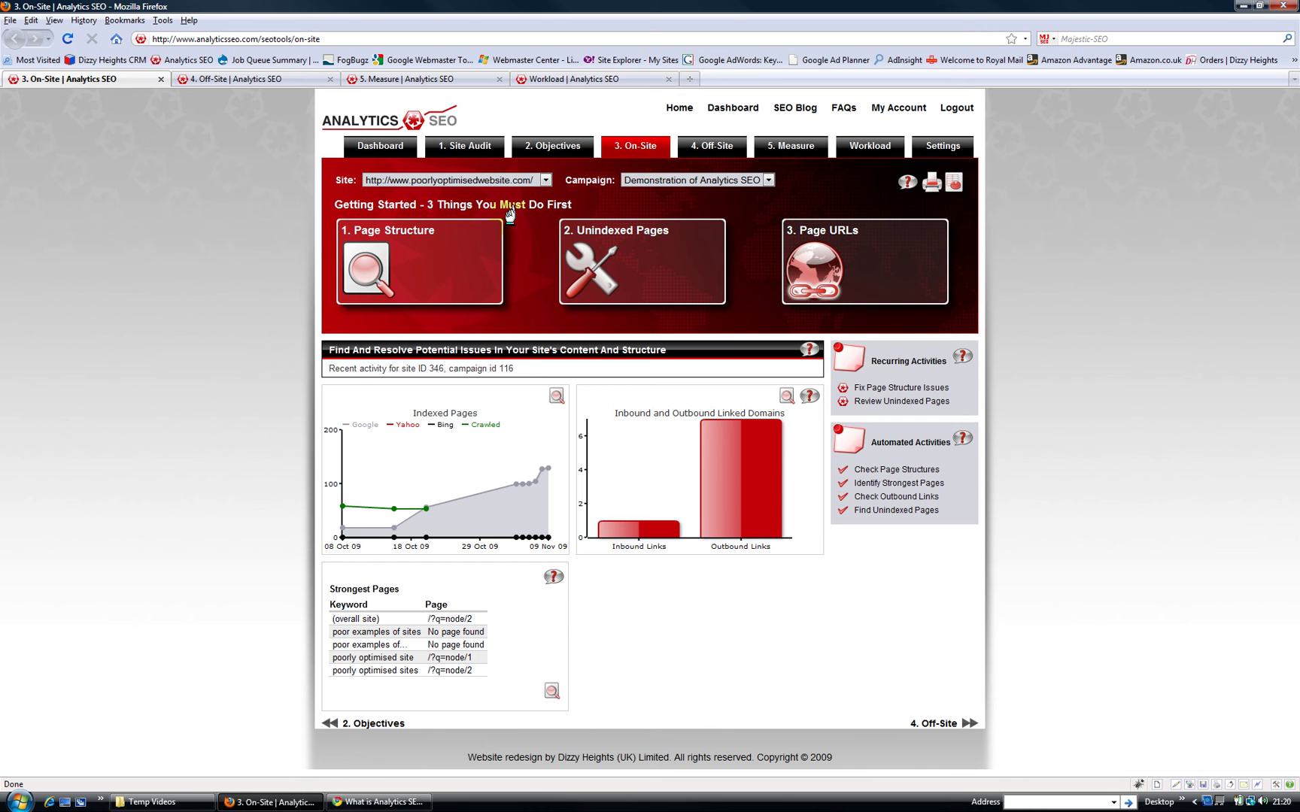
pyautogui.moveTo(490, 468)
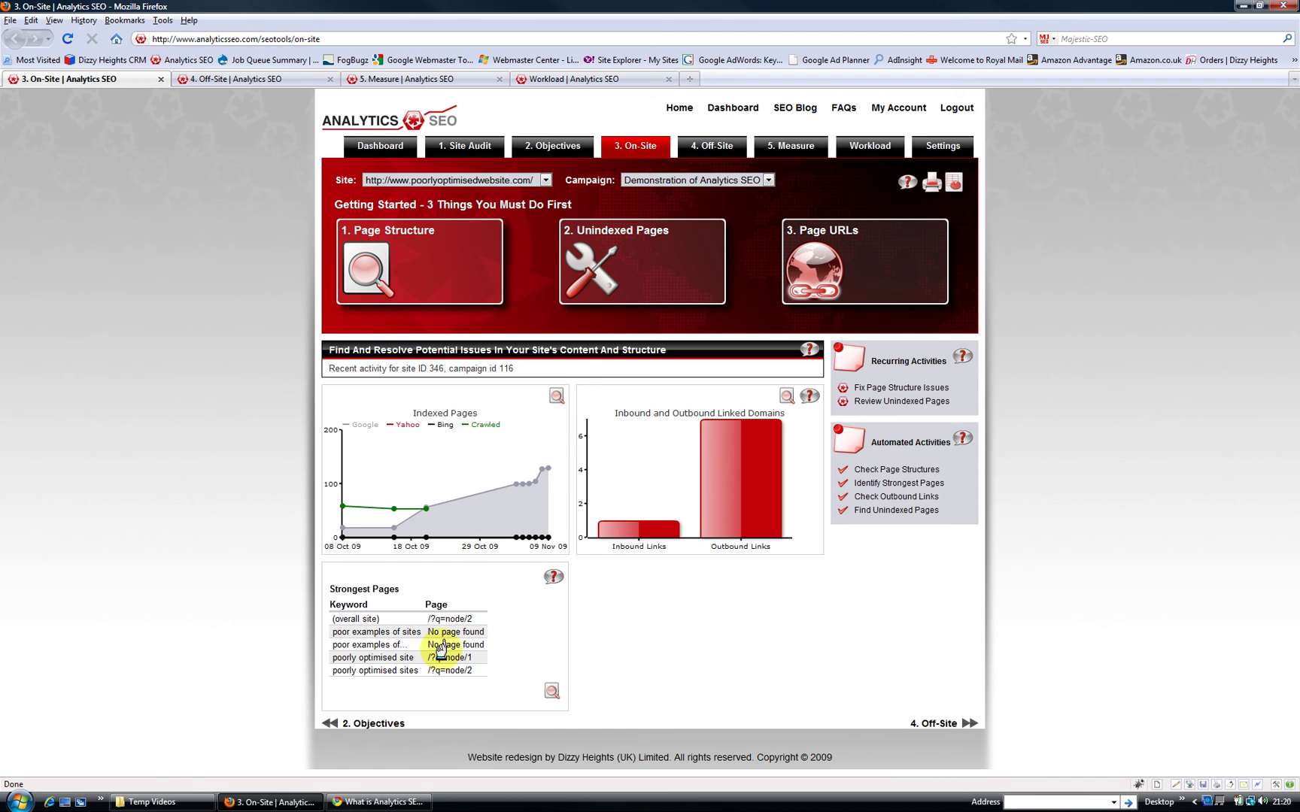
pyautogui.moveTo(629, 531)
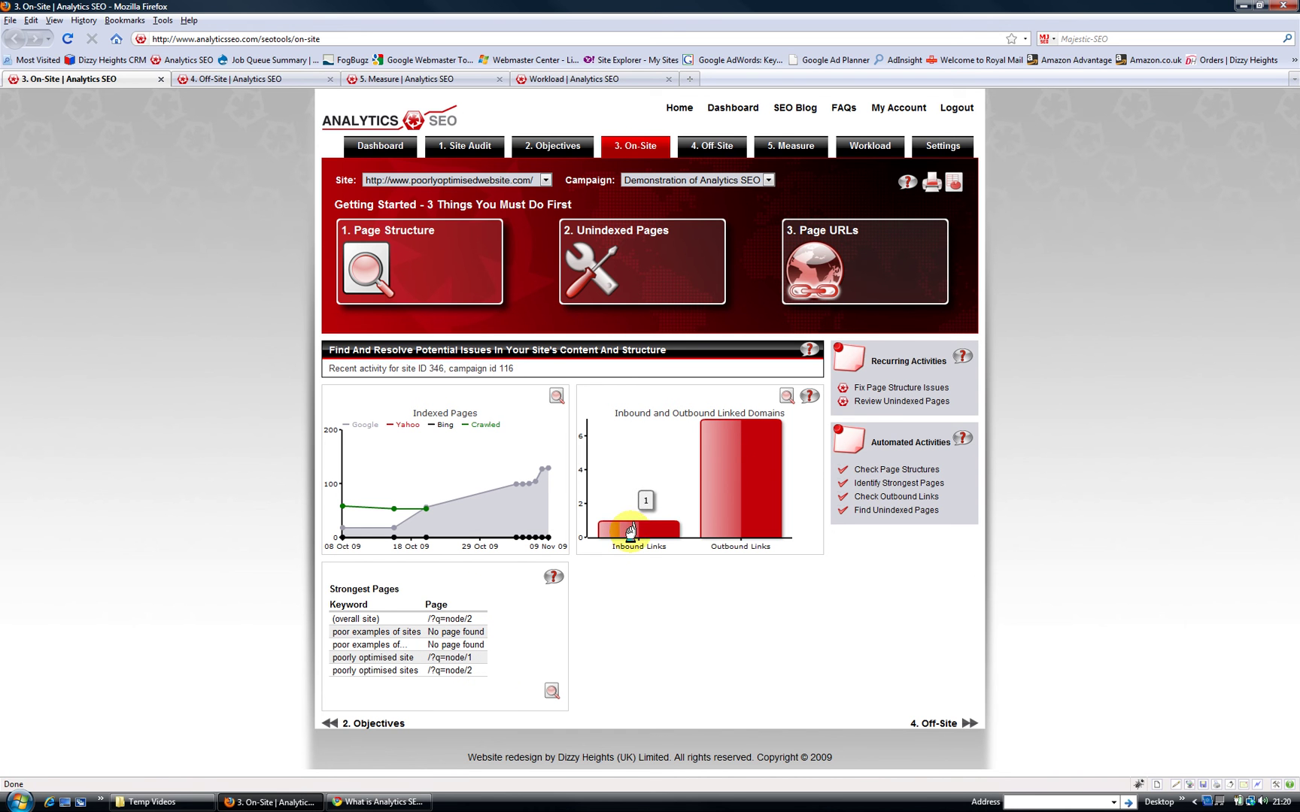
pyautogui.click(880, 386)
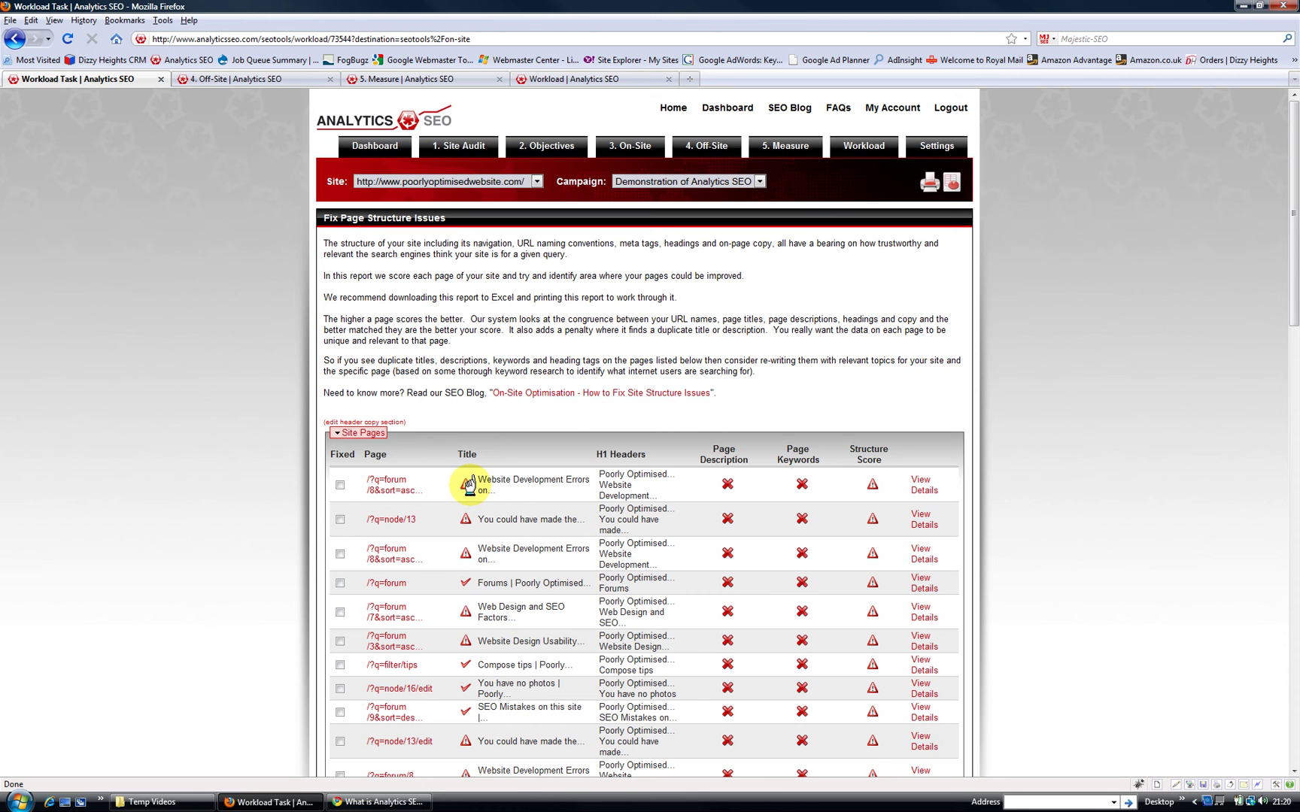
pyautogui.moveTo(464, 487)
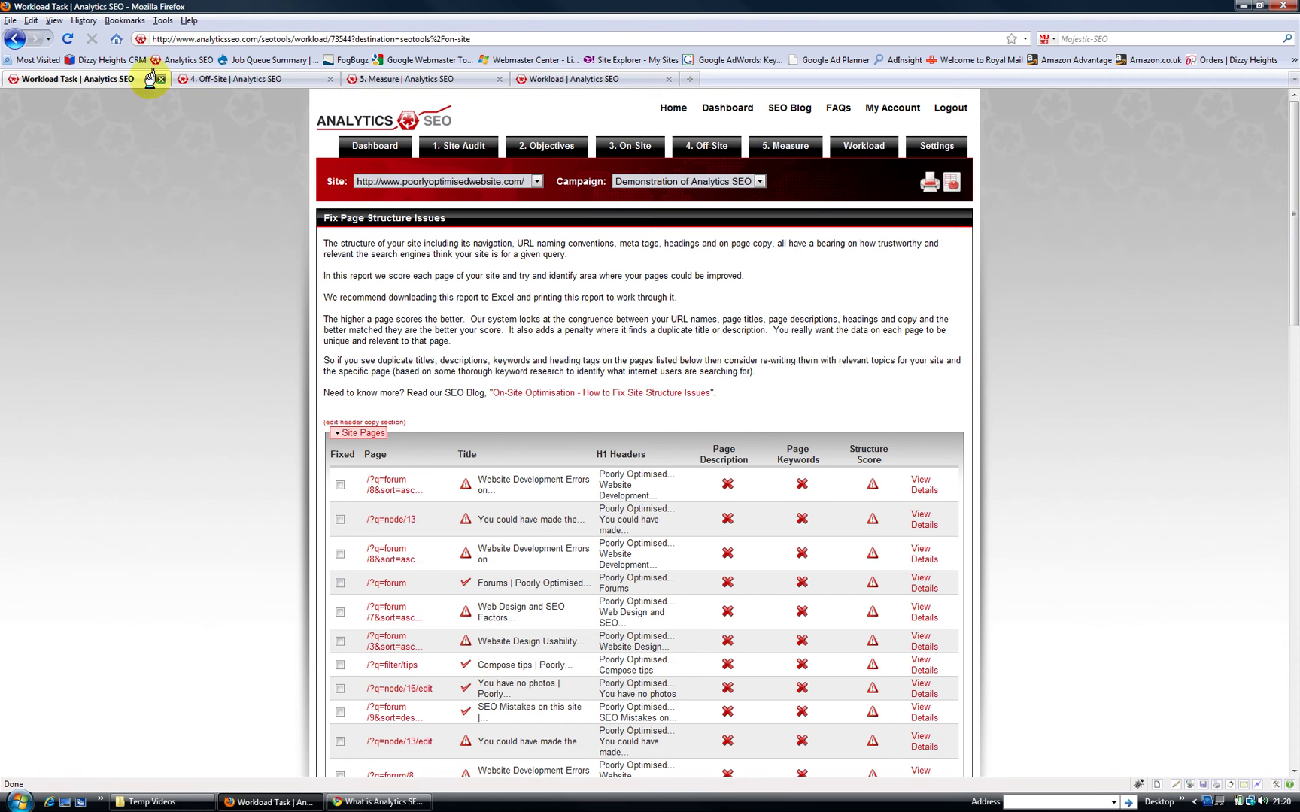
pyautogui.hotkey('alt', 'Left')
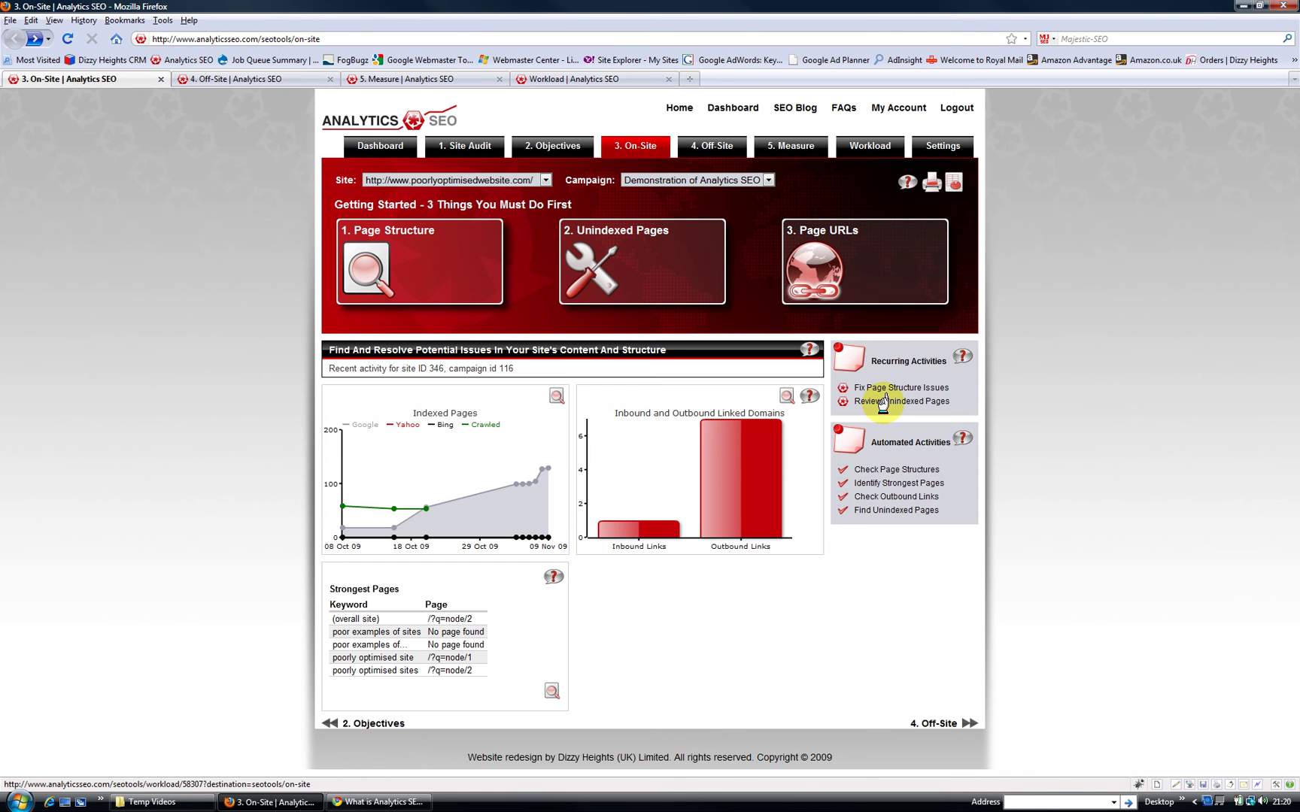
# - View the Review Unindexed Pages report, then close its tab to show the 4. Off-Site page
pyautogui.click(886, 403)
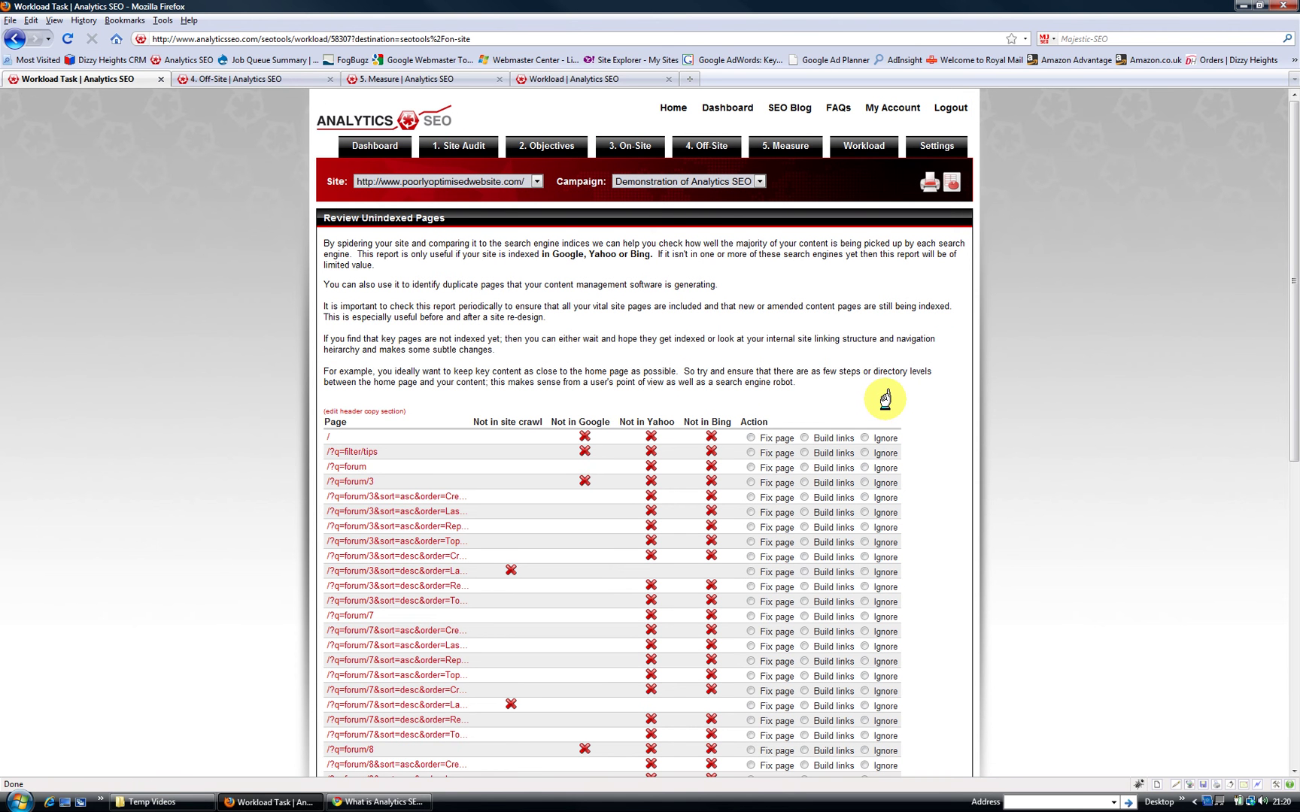
pyautogui.click(160, 79)
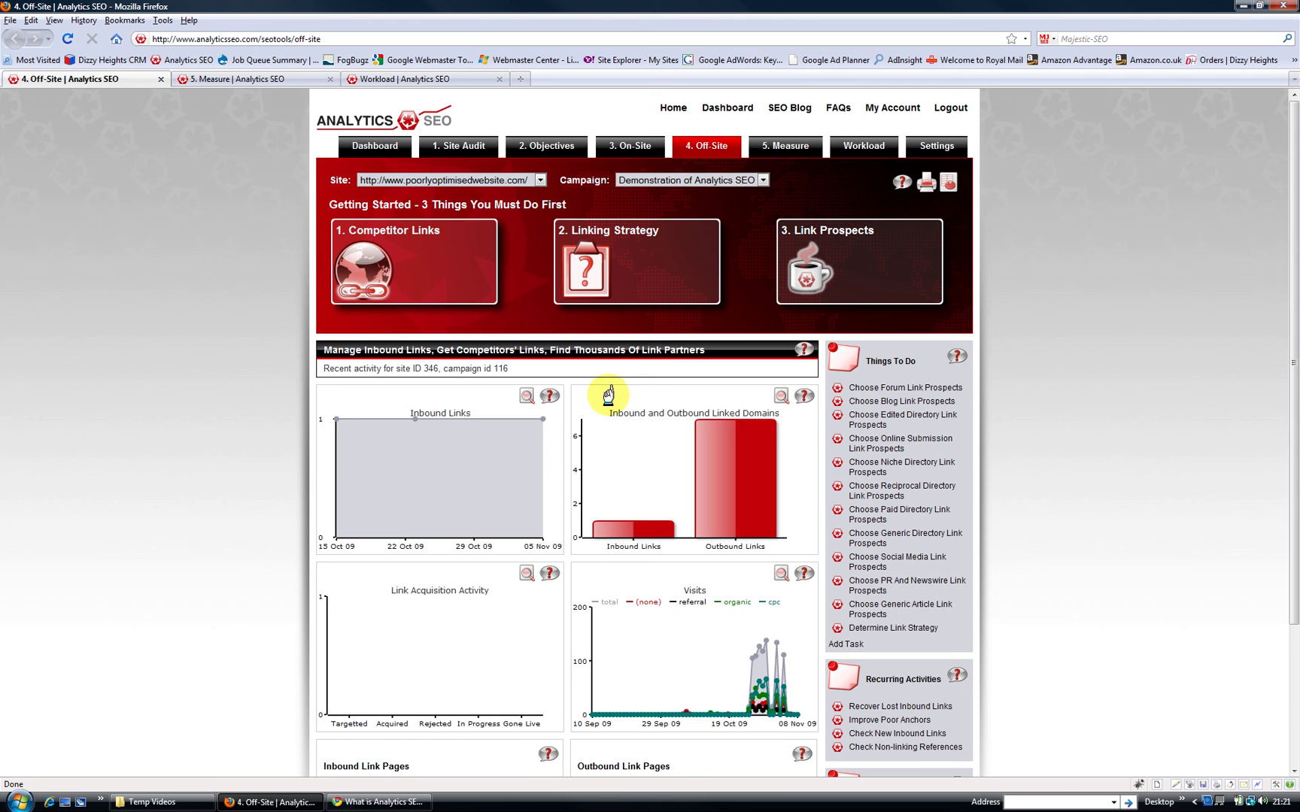
# - Scroll through the Off-Site inbound links, linked domains, link acquisition and visits charts and link-prospect tasks
pyautogui.scroll(-3, 608, 394)
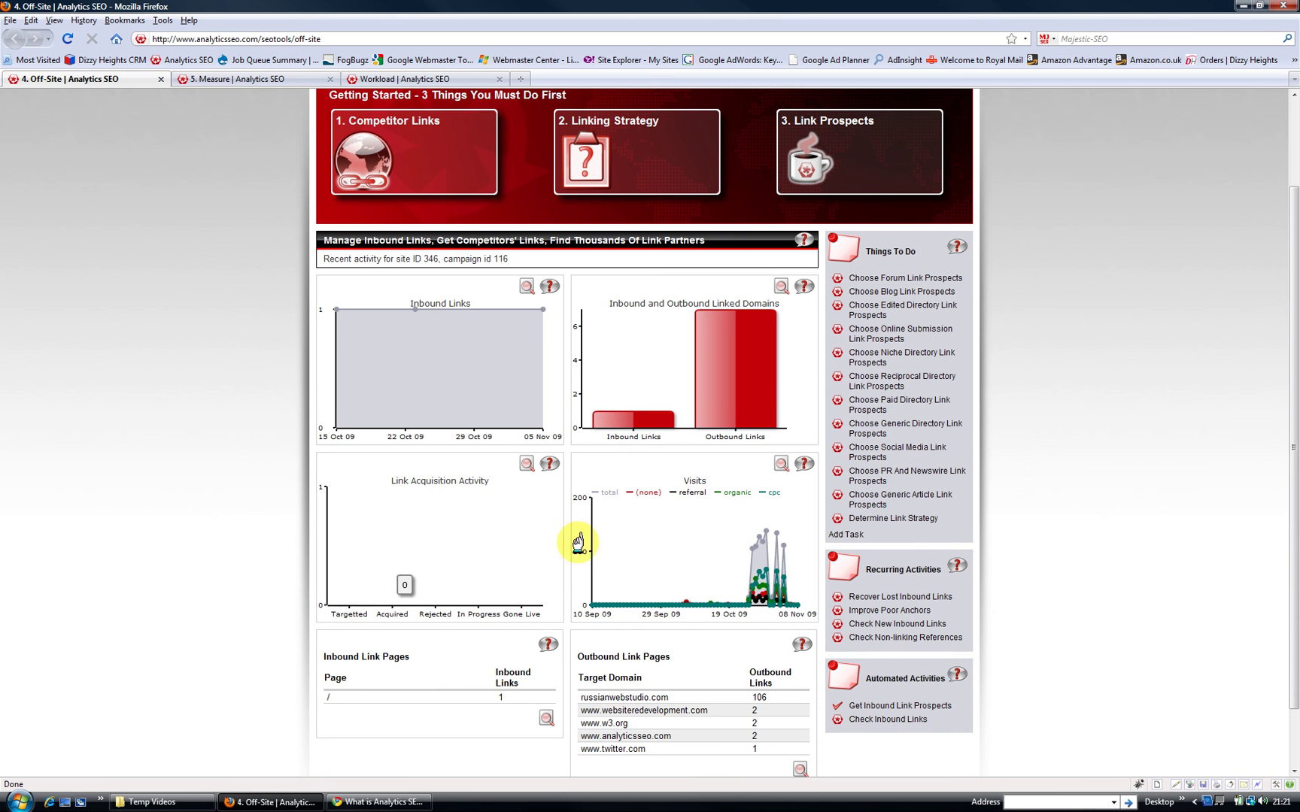
pyautogui.scroll(3, 578, 539)
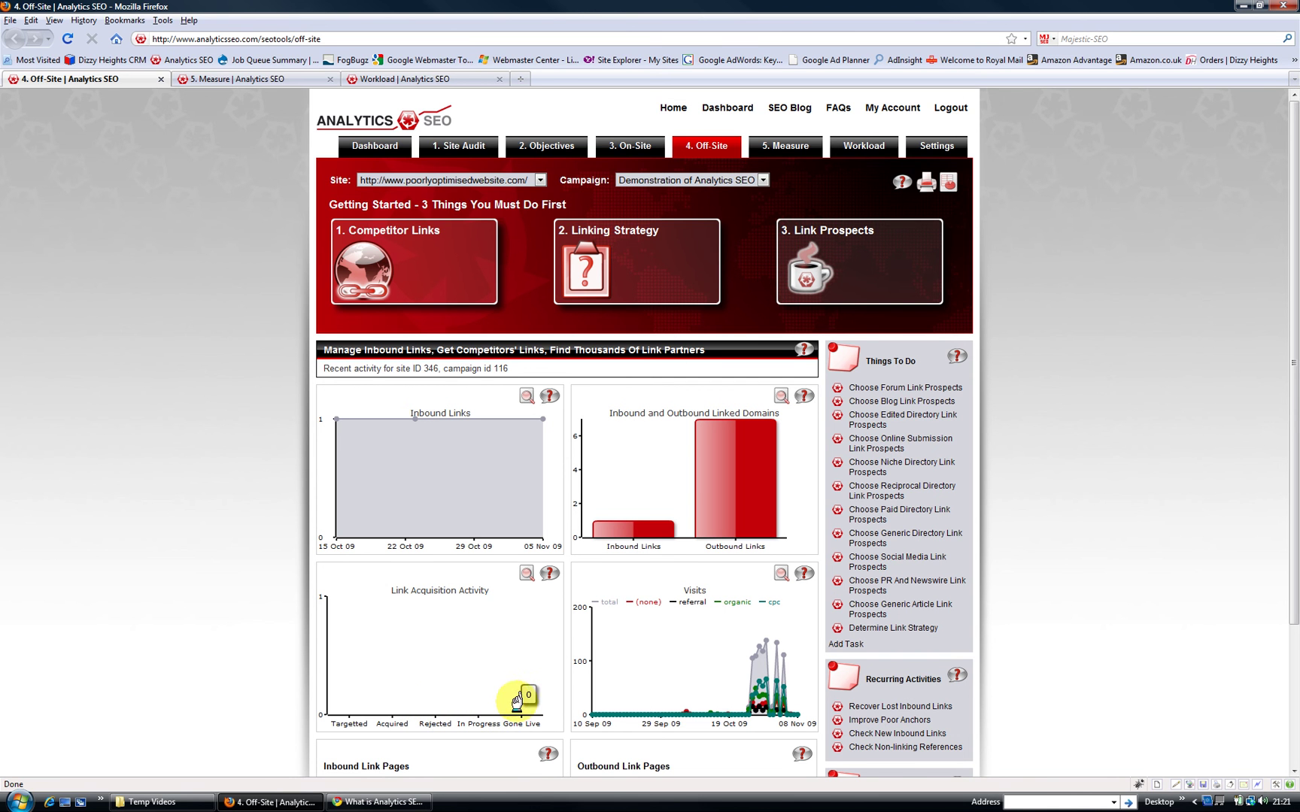
pyautogui.scroll(-1, 519, 701)
pyautogui.scroll(-3, 516, 701)
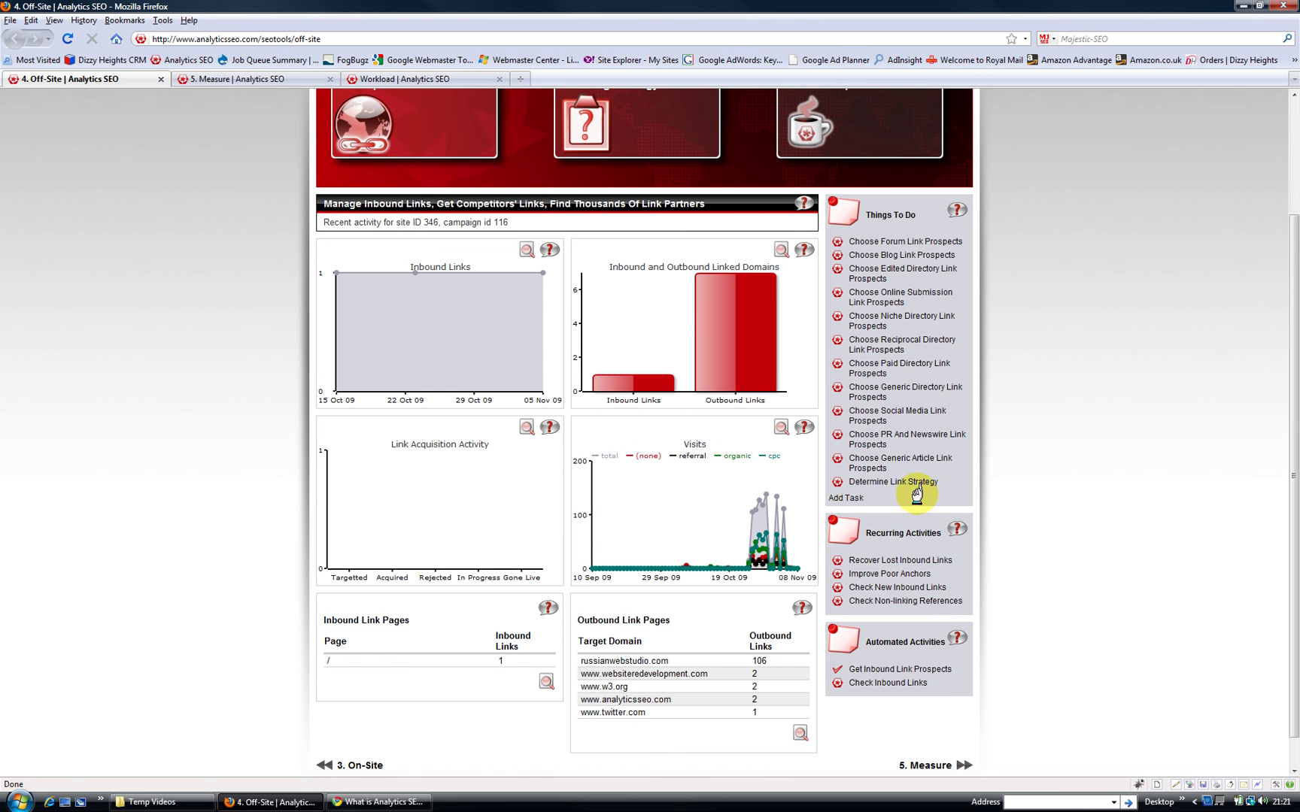
pyautogui.scroll(4, 682, 361)
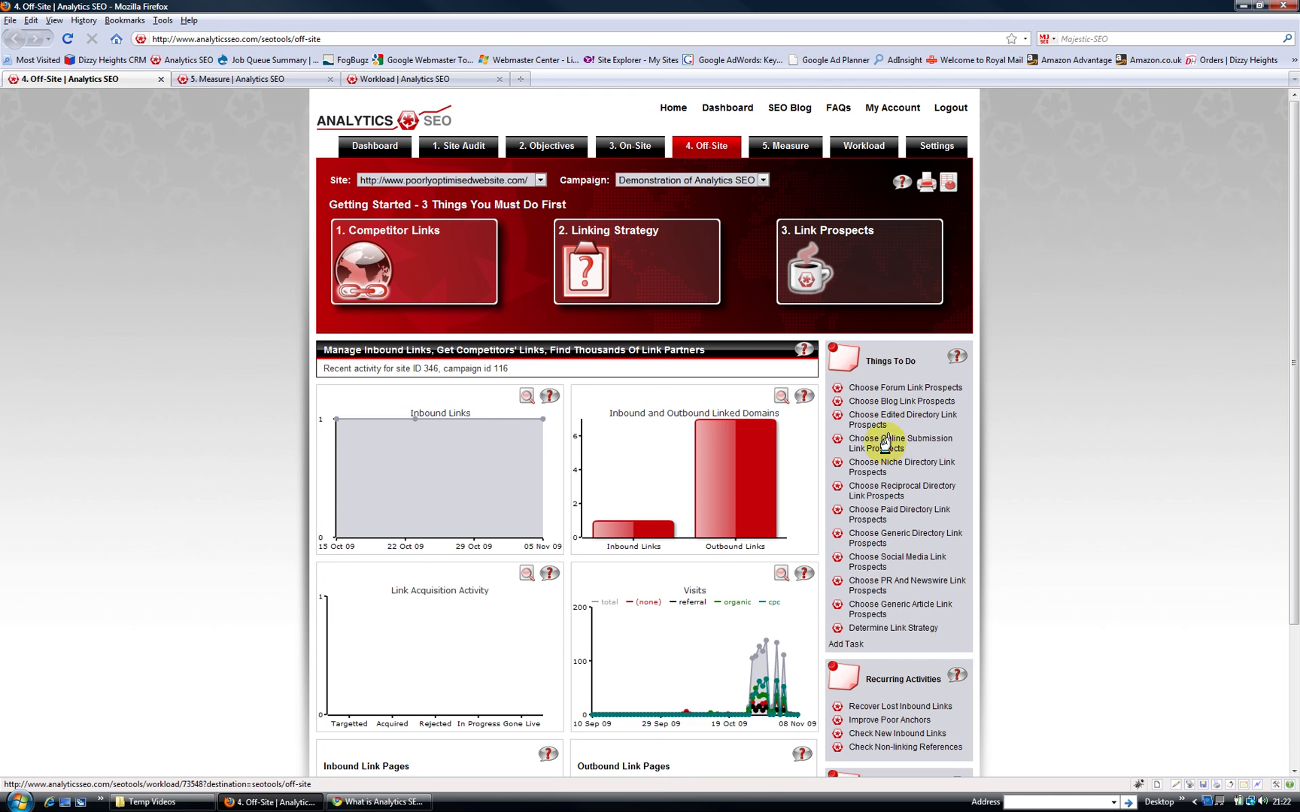
pyautogui.click(158, 79)
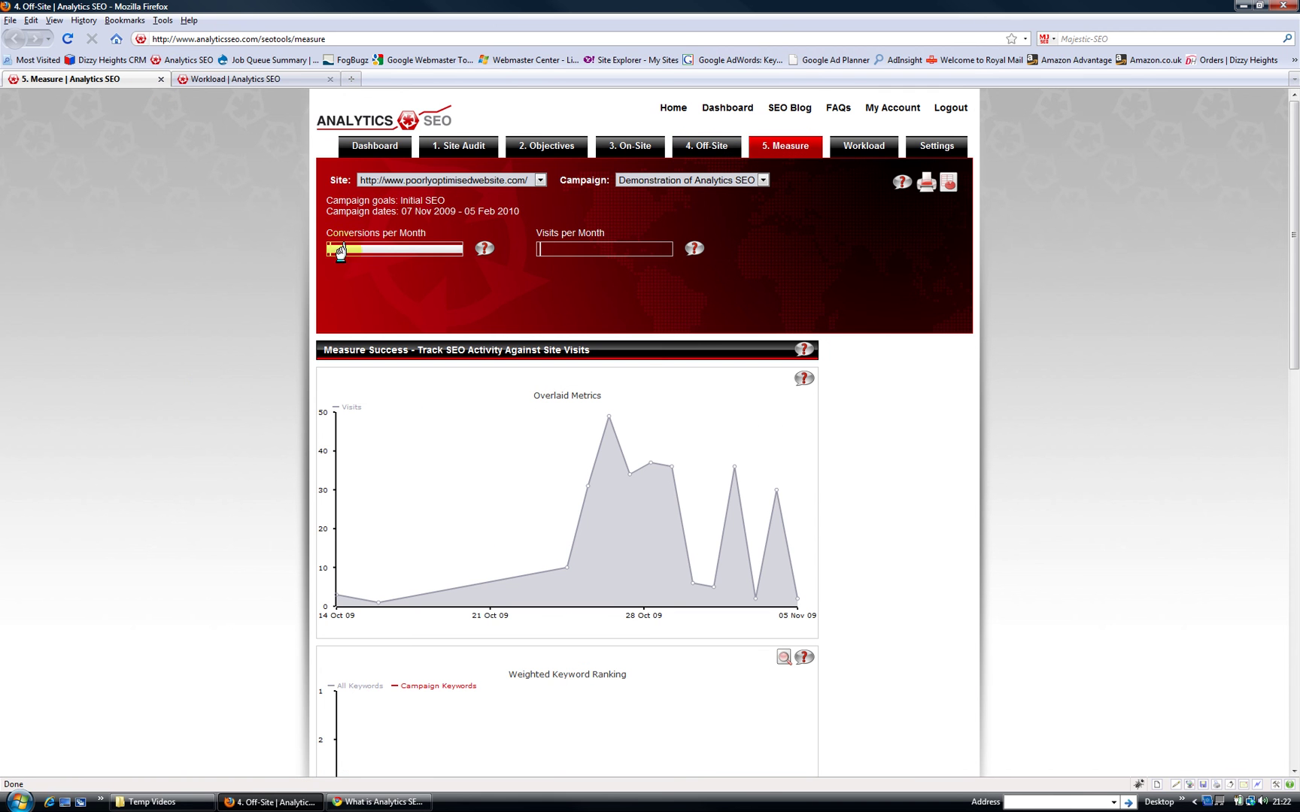
pyautogui.scroll(-3, 215, 377)
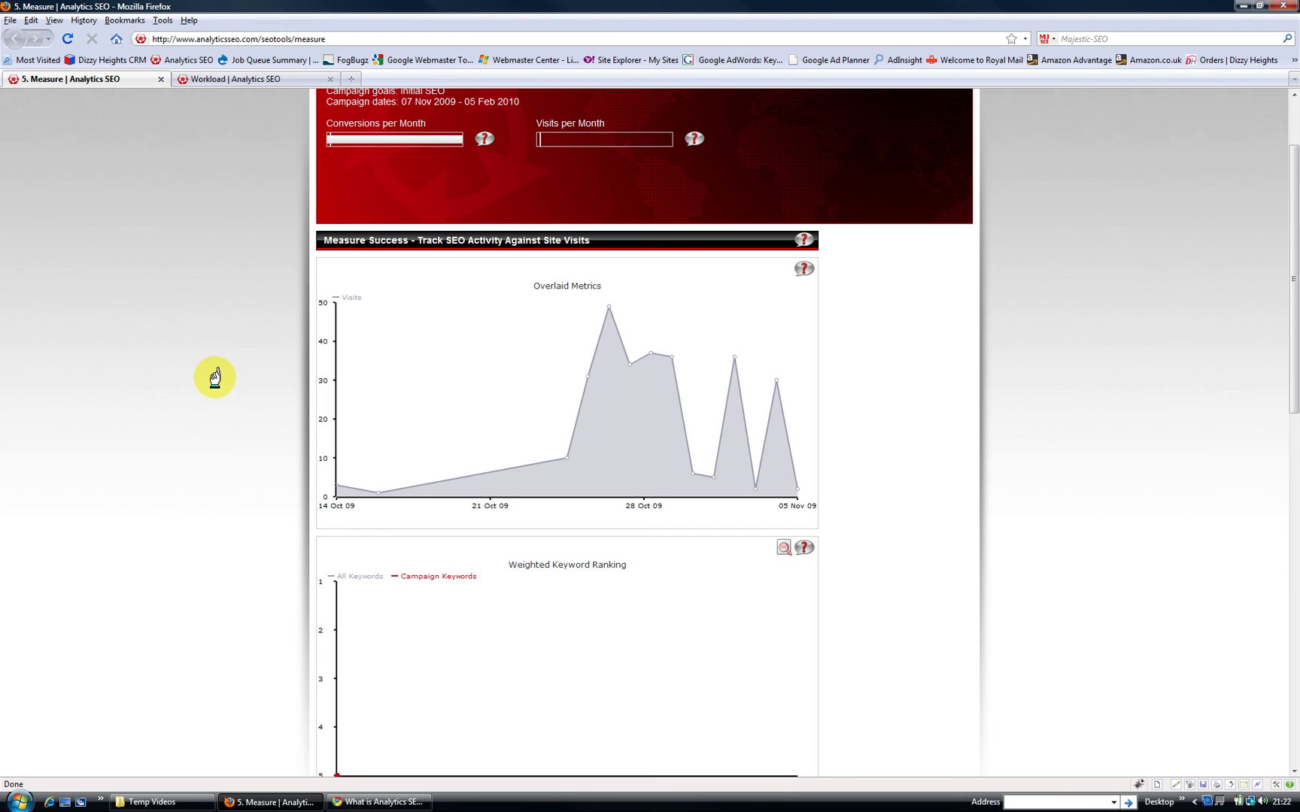
pyautogui.scroll(-2, 214, 377)
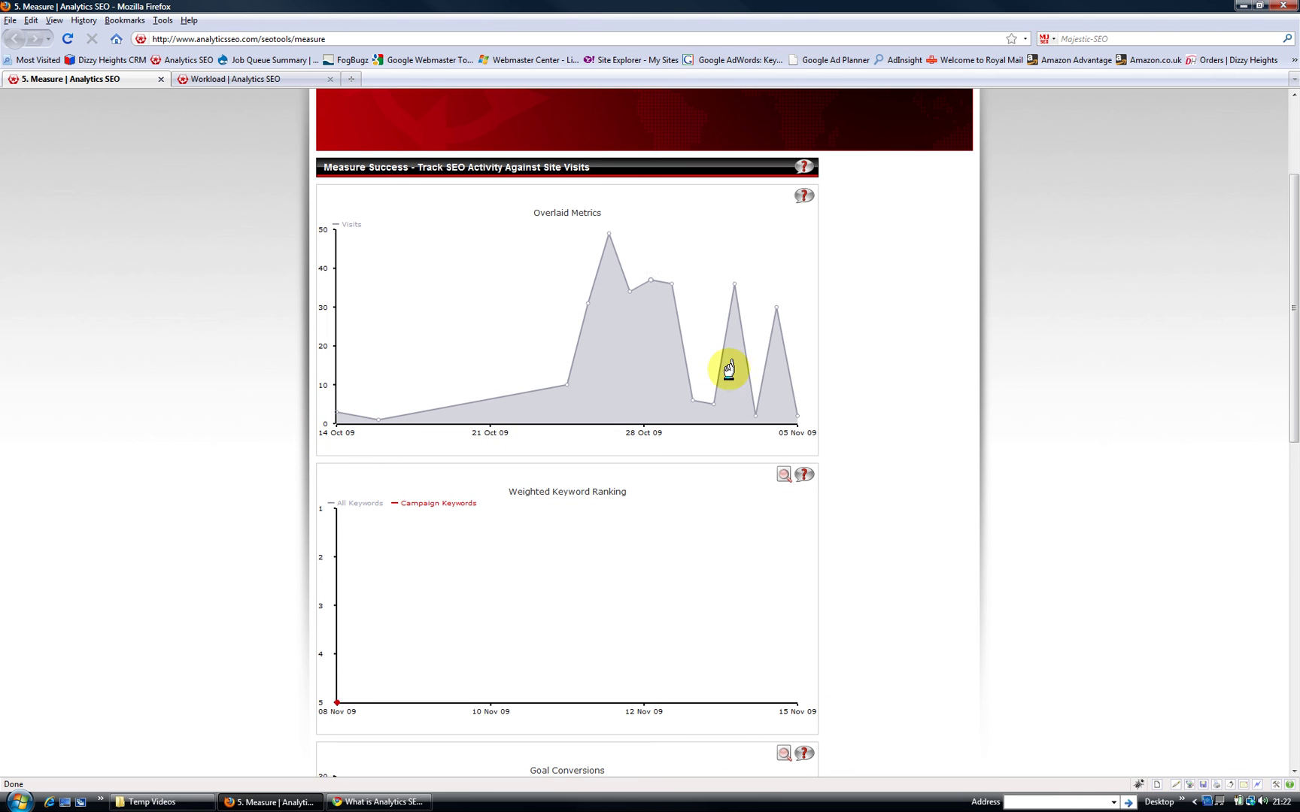
pyautogui.moveTo(337, 696)
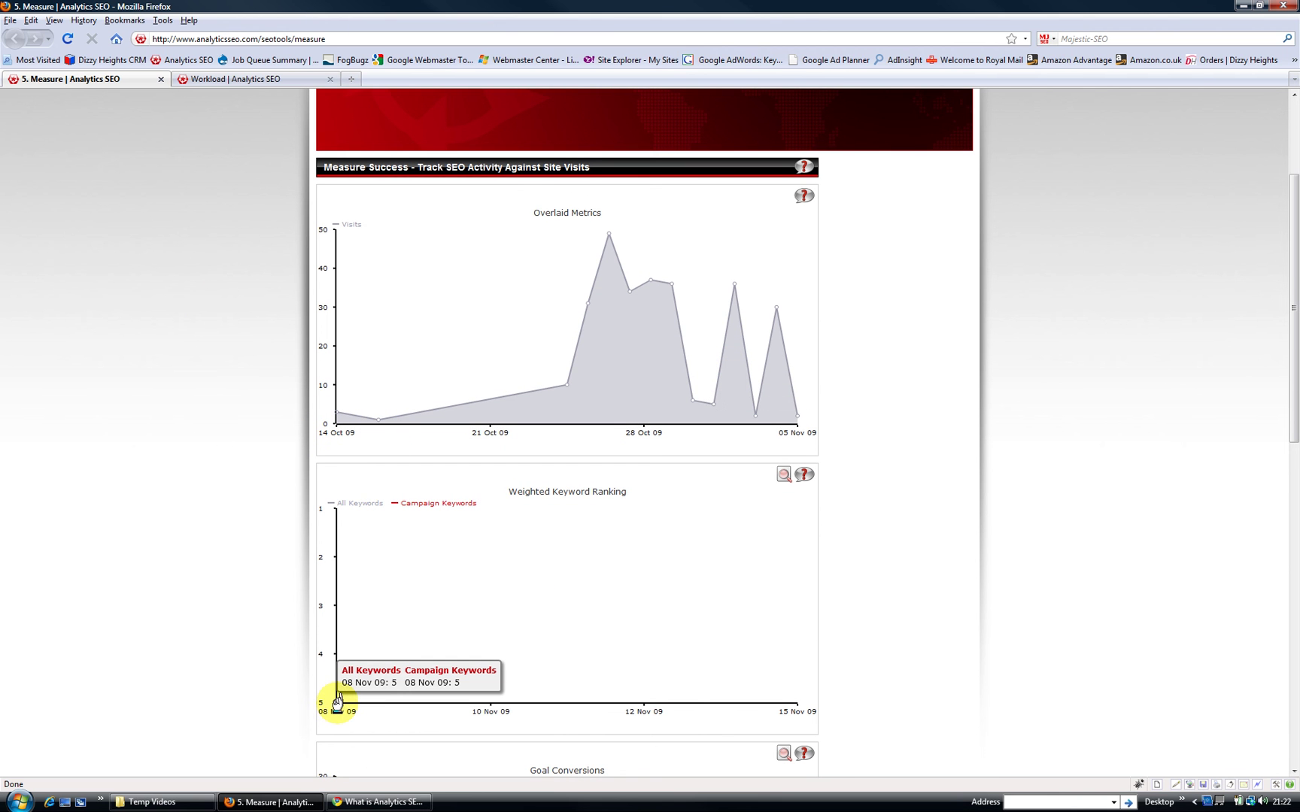
pyautogui.scroll(-11, 551, 668)
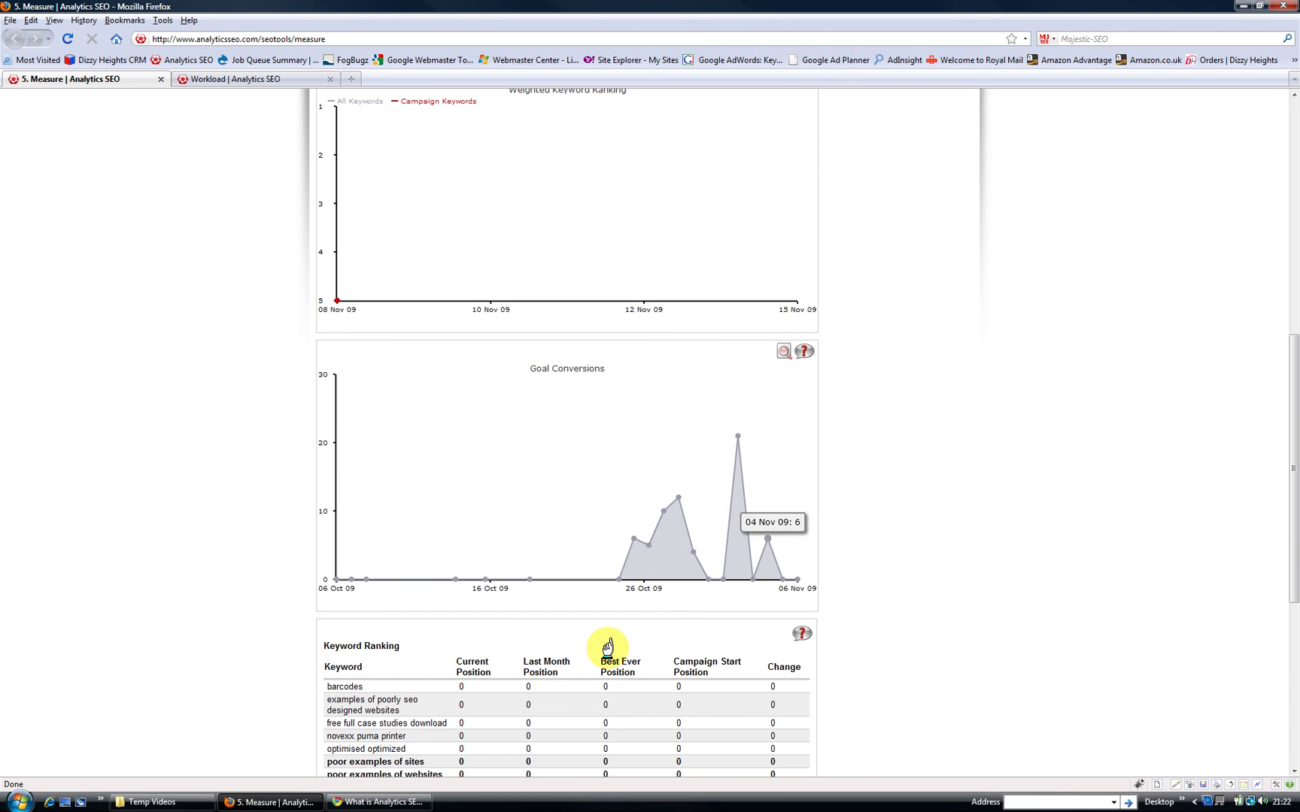
pyautogui.scroll(-5, 404, 628)
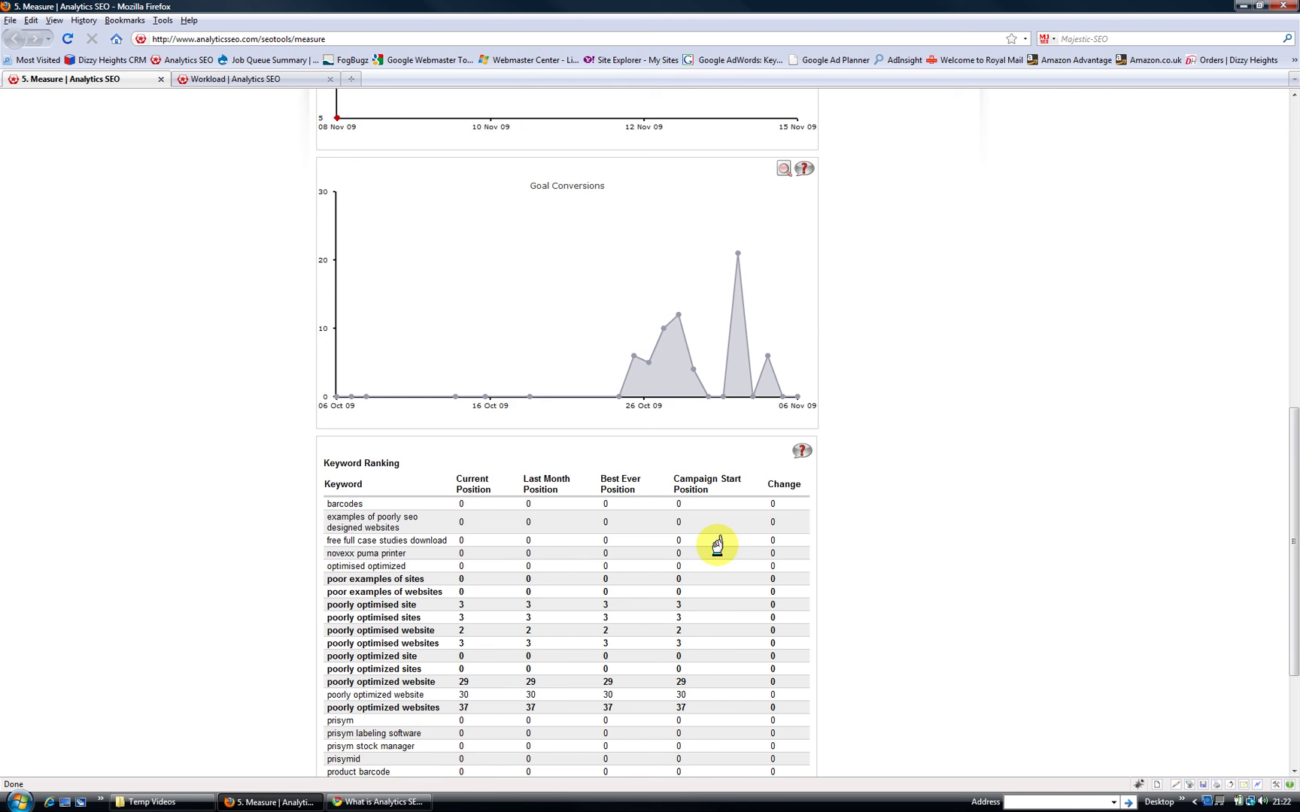
pyautogui.scroll(10, 393, 587)
pyautogui.scroll(7, 393, 587)
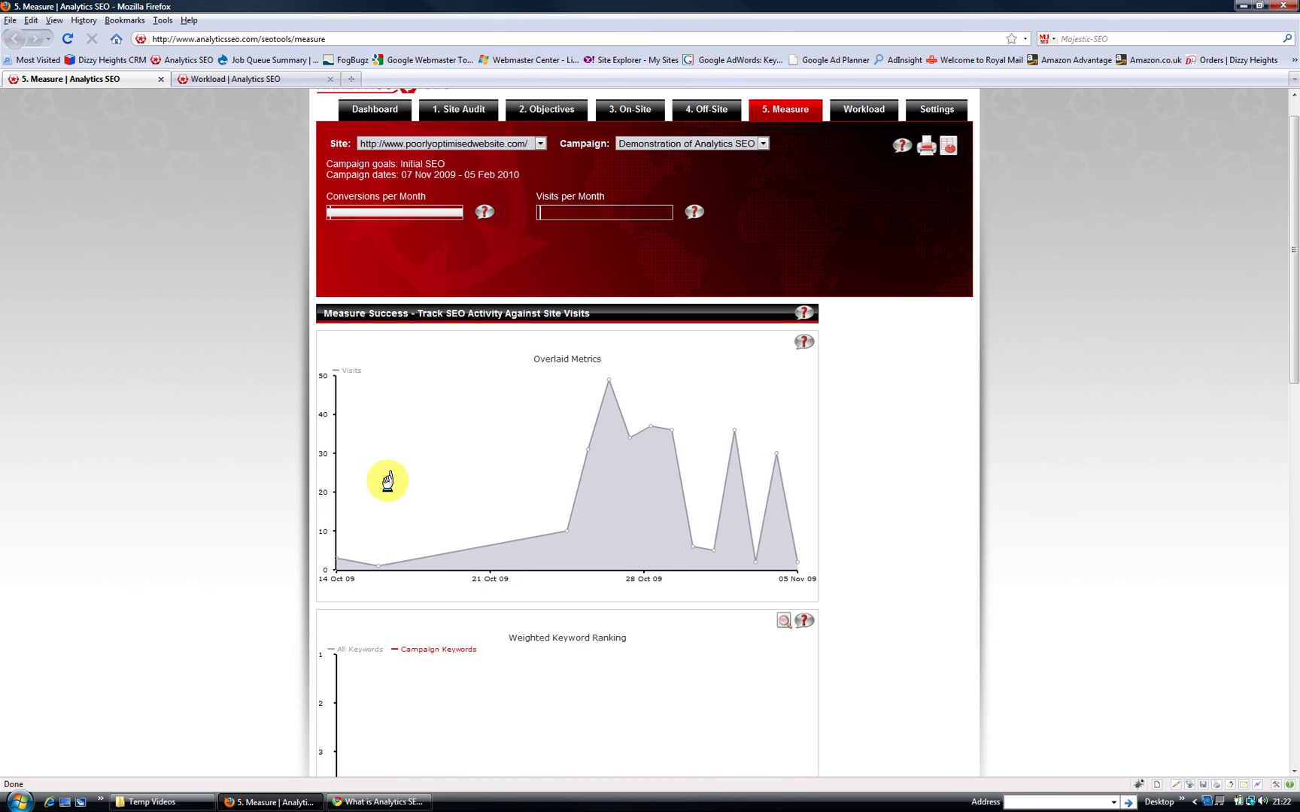
# - Leave Measure for the Workload list, set Category to '-- Show All --' and sort by Category
pyautogui.click(160, 78)
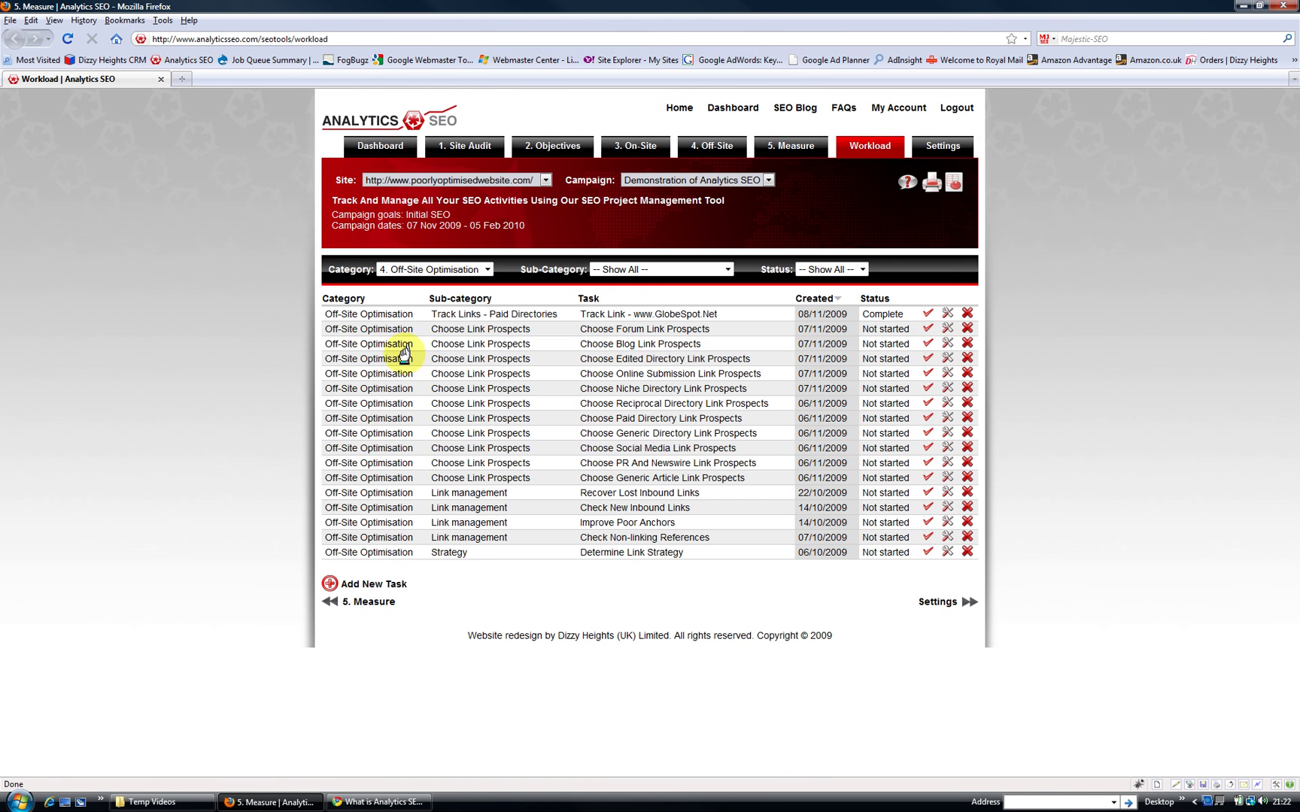
pyautogui.click(487, 269)
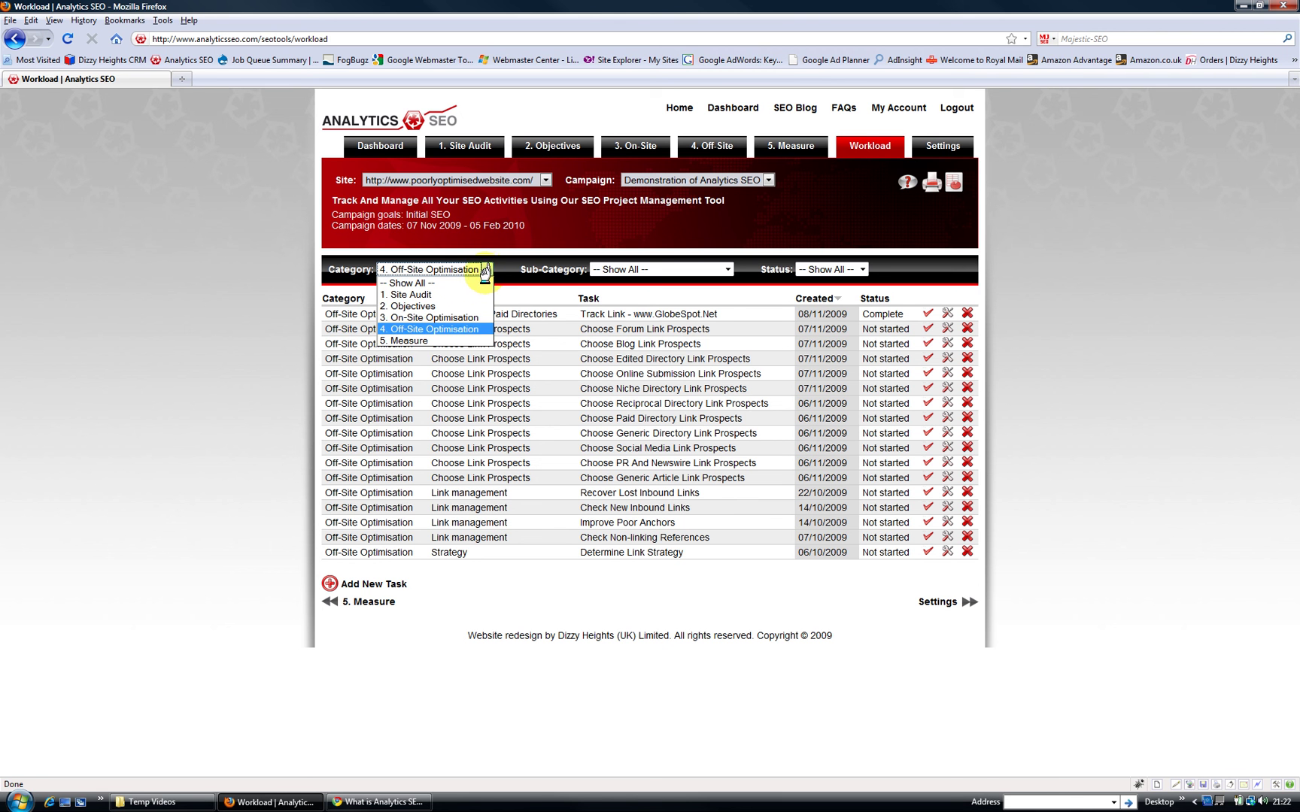
pyautogui.click(410, 283)
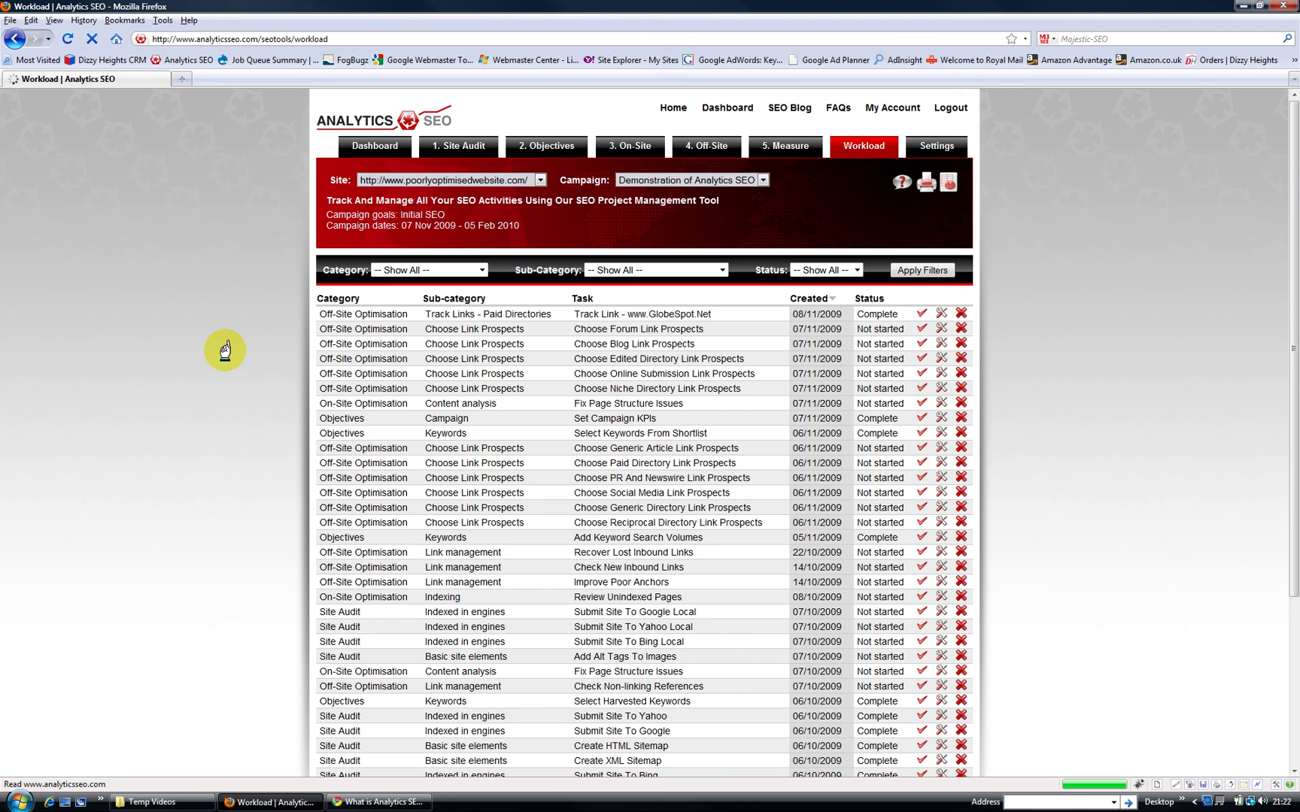
pyautogui.click(324, 299)
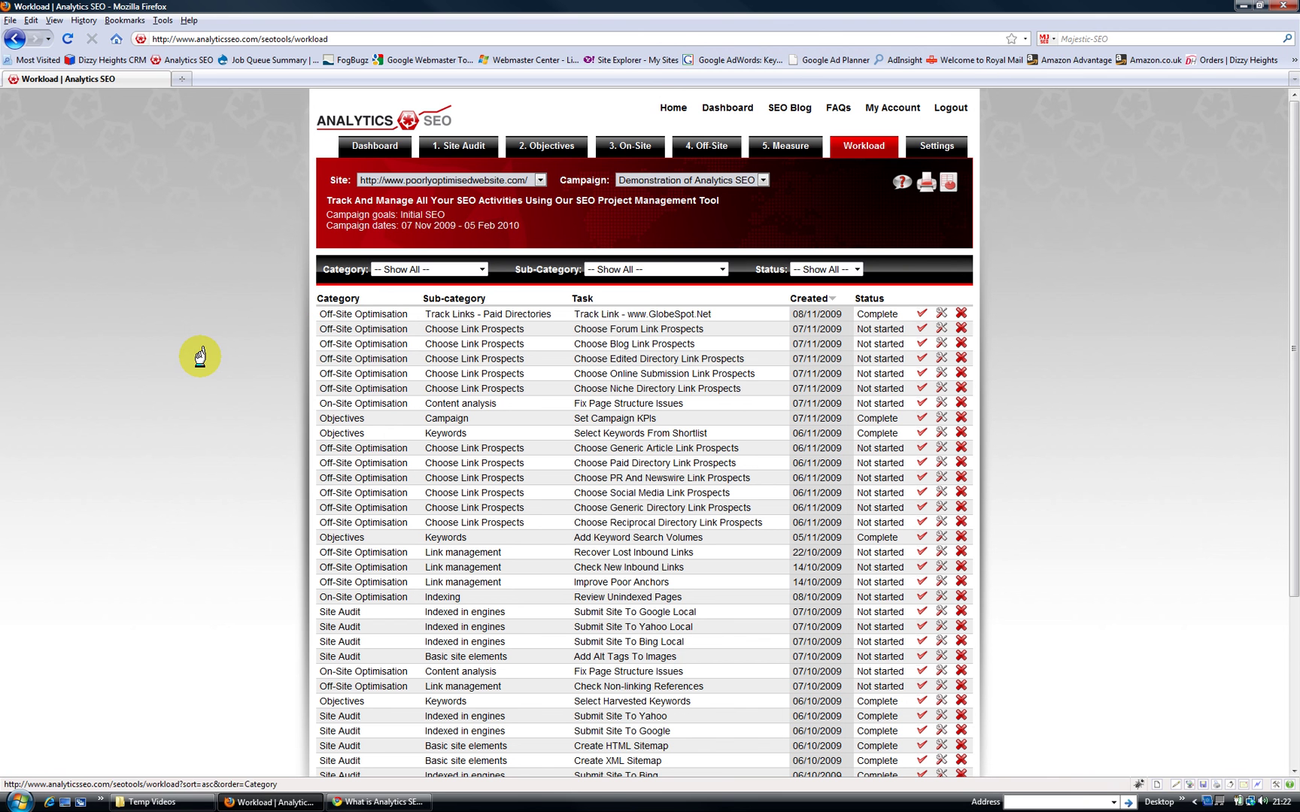